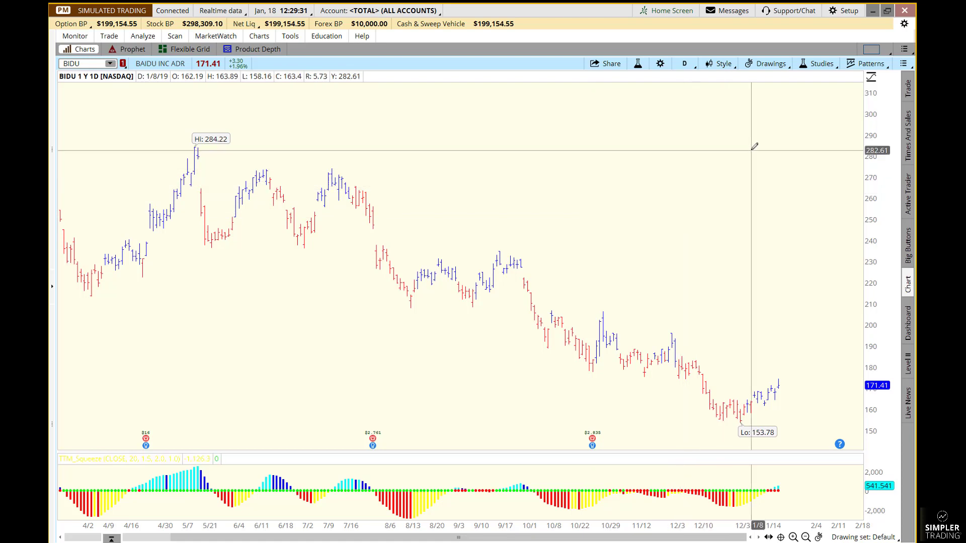
# - Select the Fibonacci Time Extensions tool from the Drawing Tools submenu for the BIDU chart
pyautogui.click(766, 68)
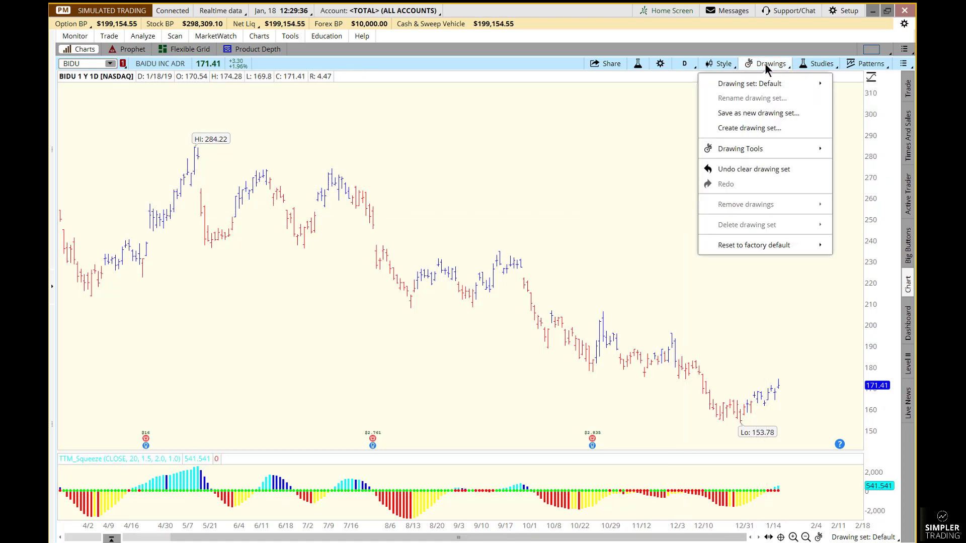
pyautogui.moveTo(755, 156)
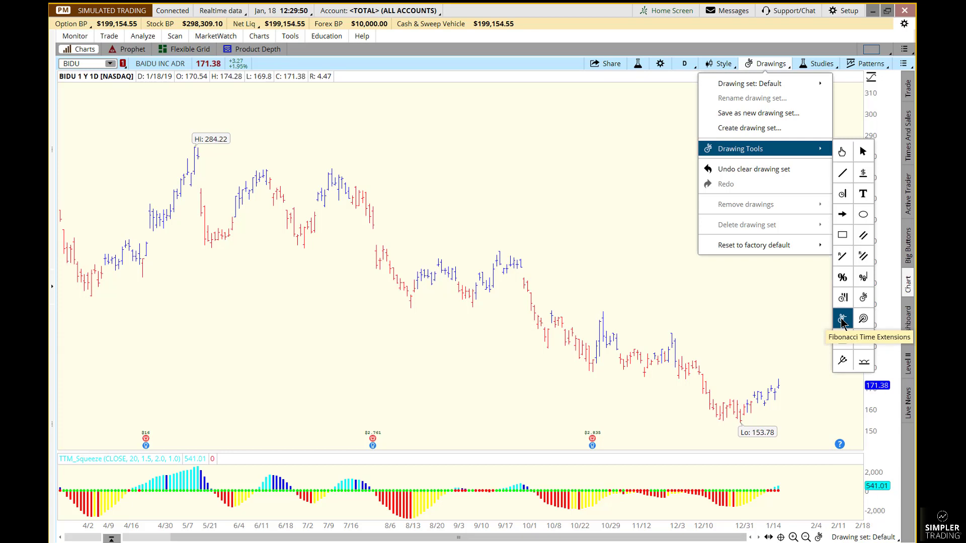
pyautogui.click(842, 320)
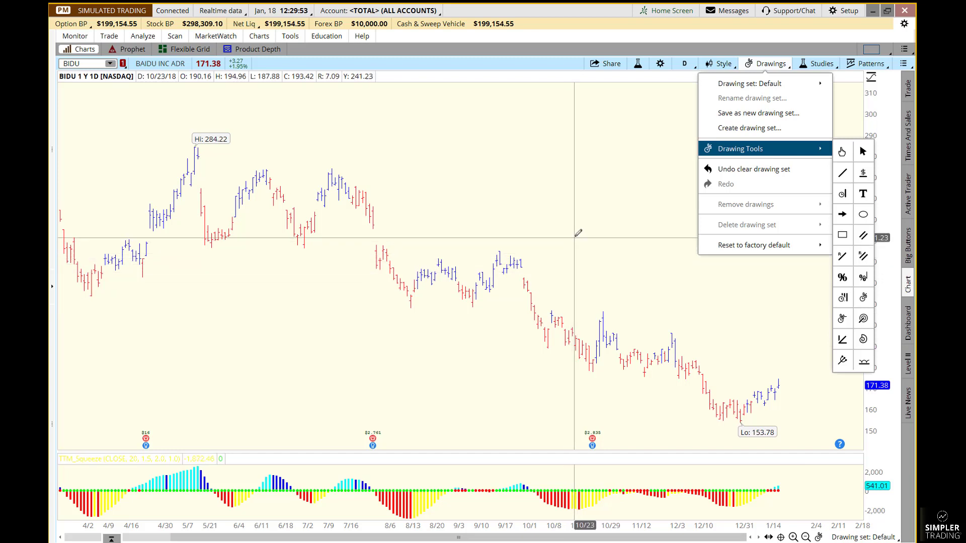
# - Draw Fibonacci Time Ratios on BIDU from the 9/22/18 high to about 11/2/18
pyautogui.middleClick(574, 233)
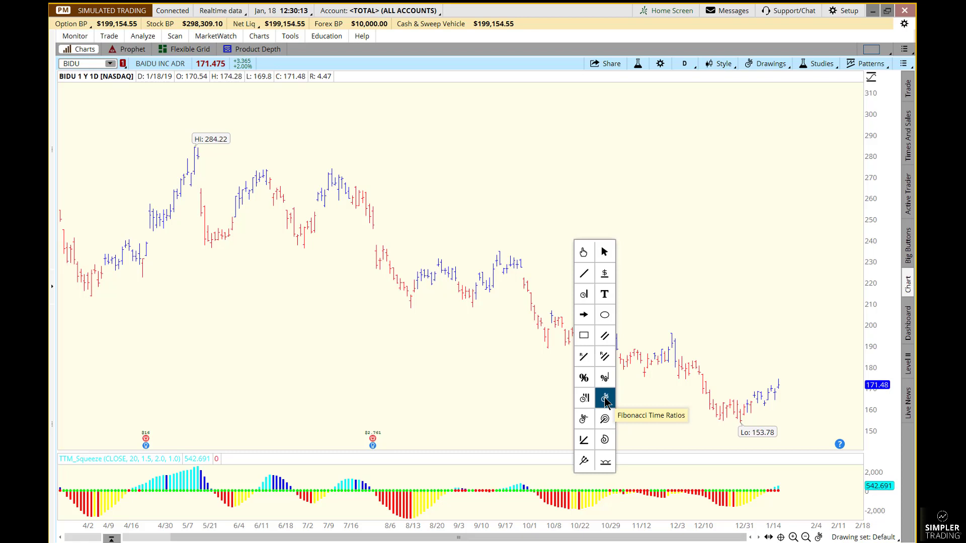
pyautogui.click(605, 401)
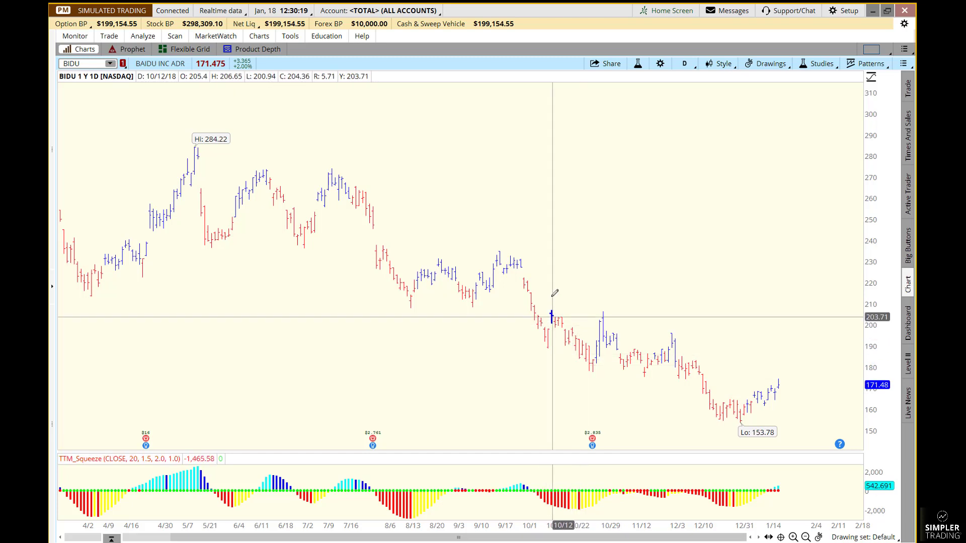
pyautogui.click(500, 241)
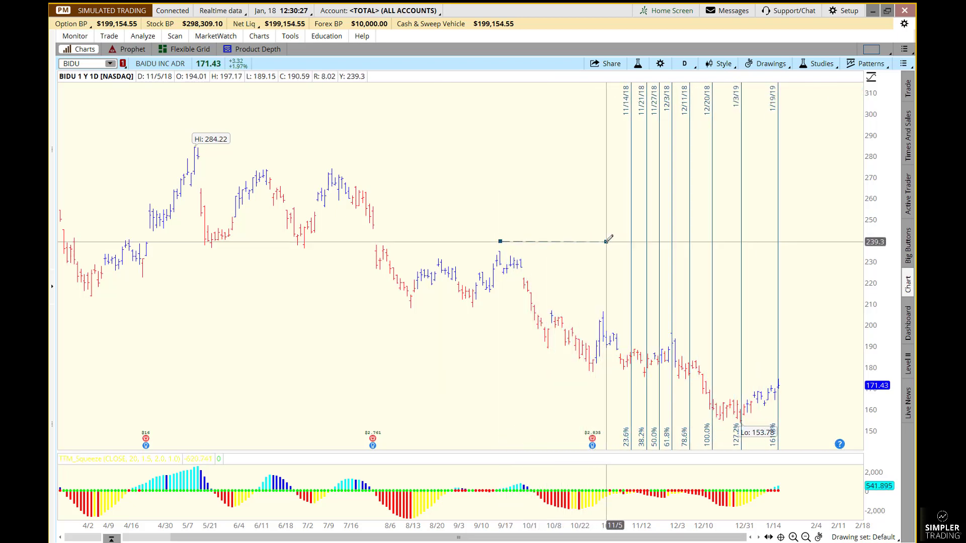
pyautogui.click(604, 242)
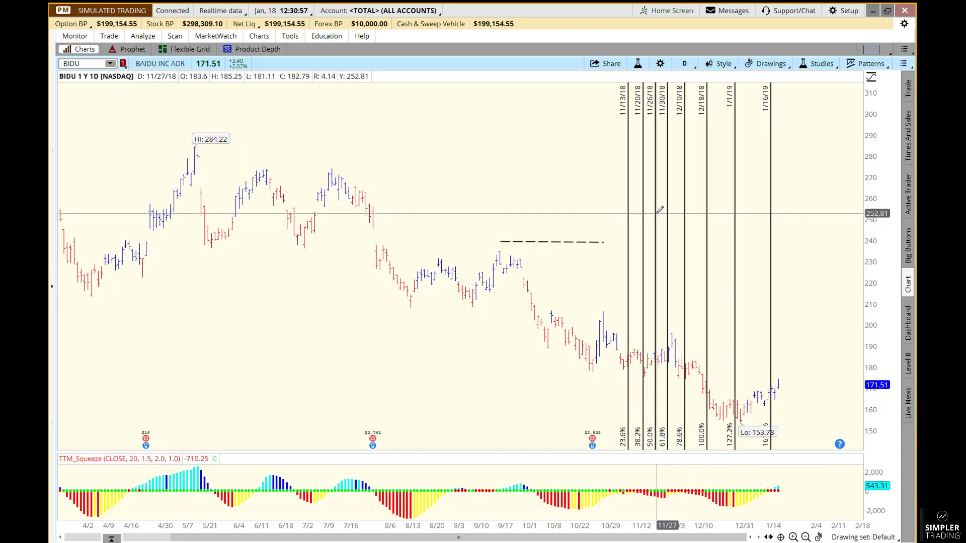
pyautogui.rightClick(630, 210)
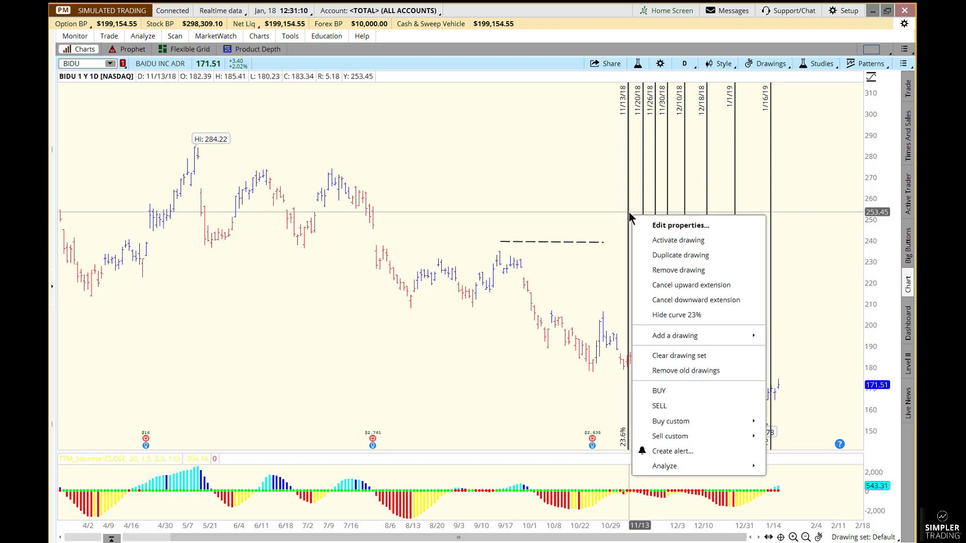
# - Hide the 0.236 time line, keep End point as start ratio, and save as default
pyautogui.click(671, 227)
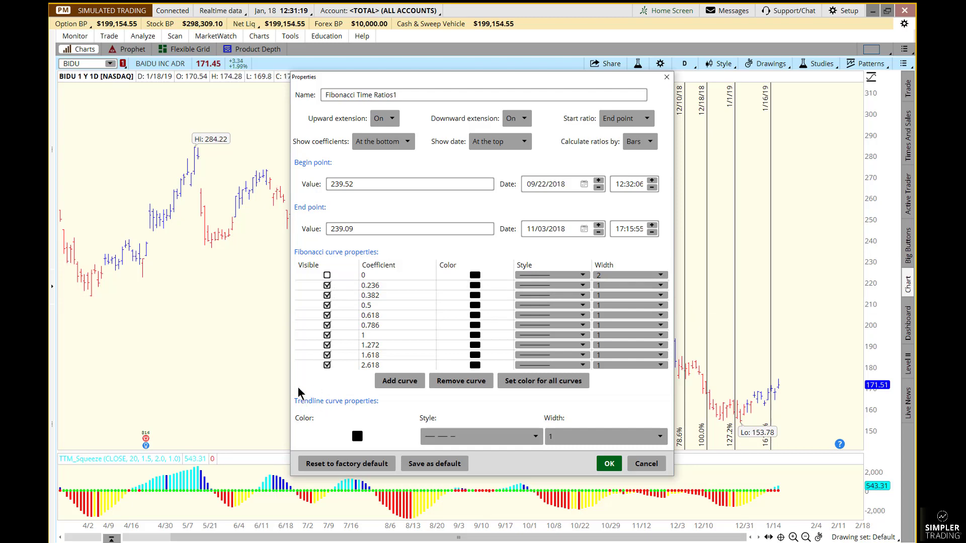
pyautogui.click(327, 285)
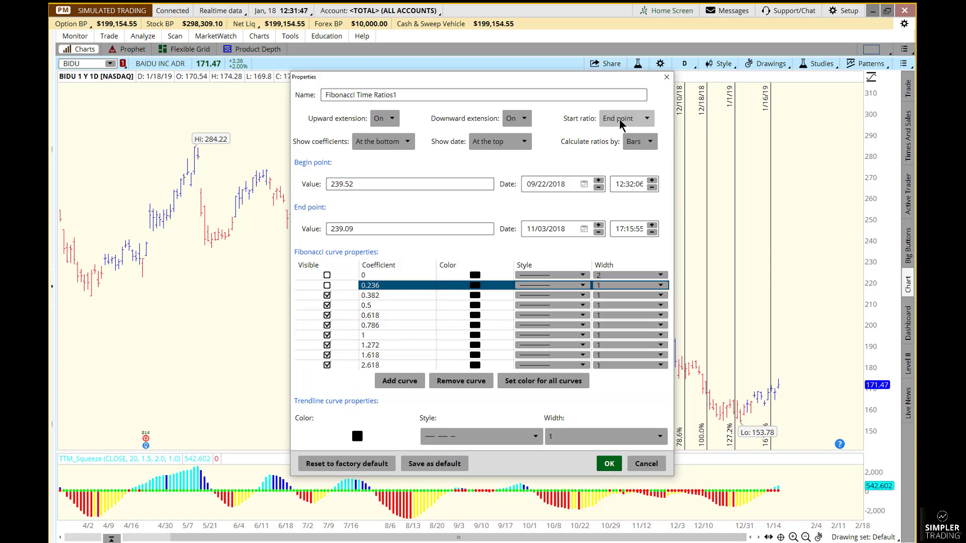
pyautogui.click(648, 120)
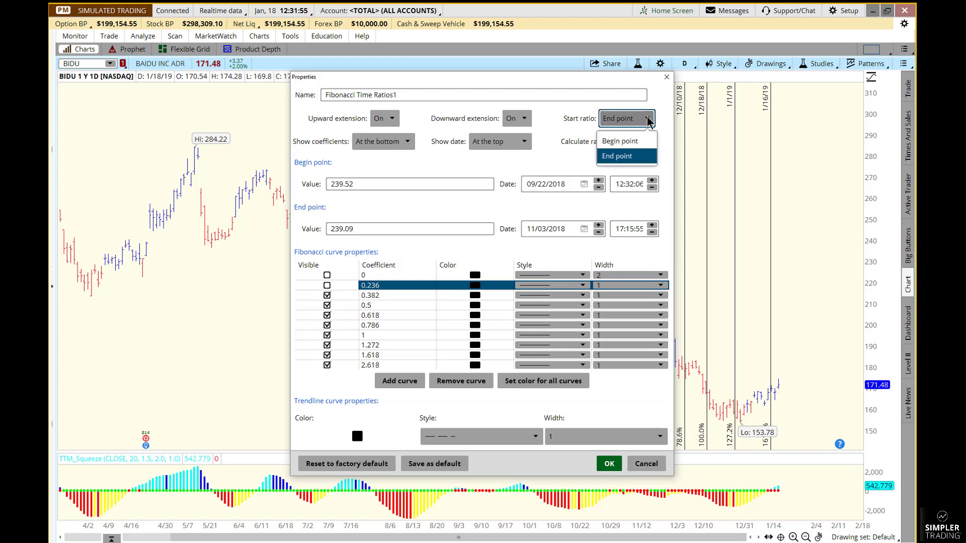
pyautogui.click(647, 119)
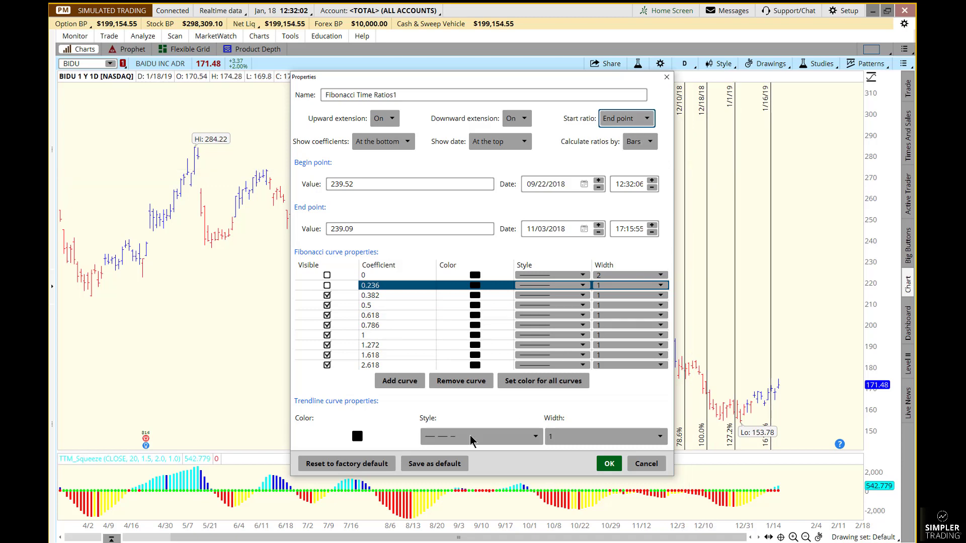
pyautogui.click(430, 464)
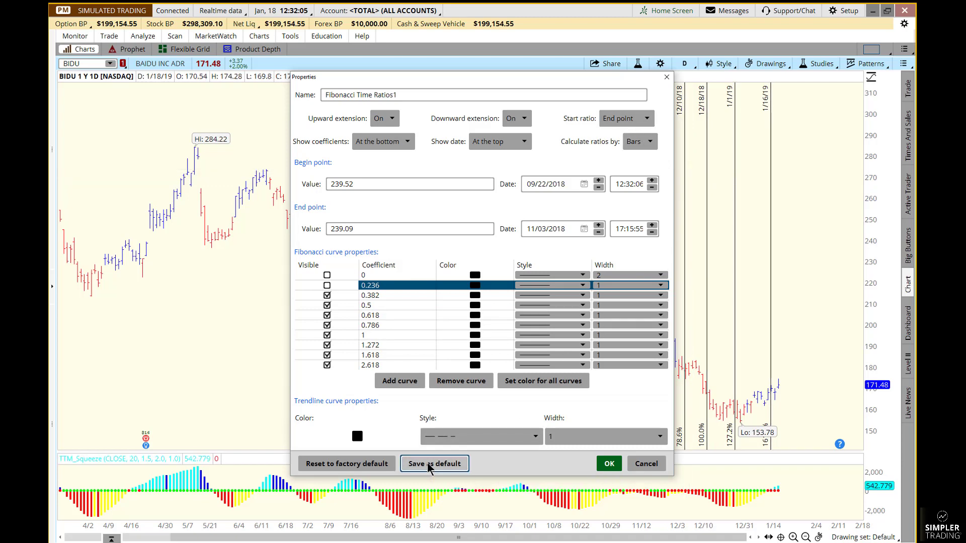
pyautogui.click(609, 463)
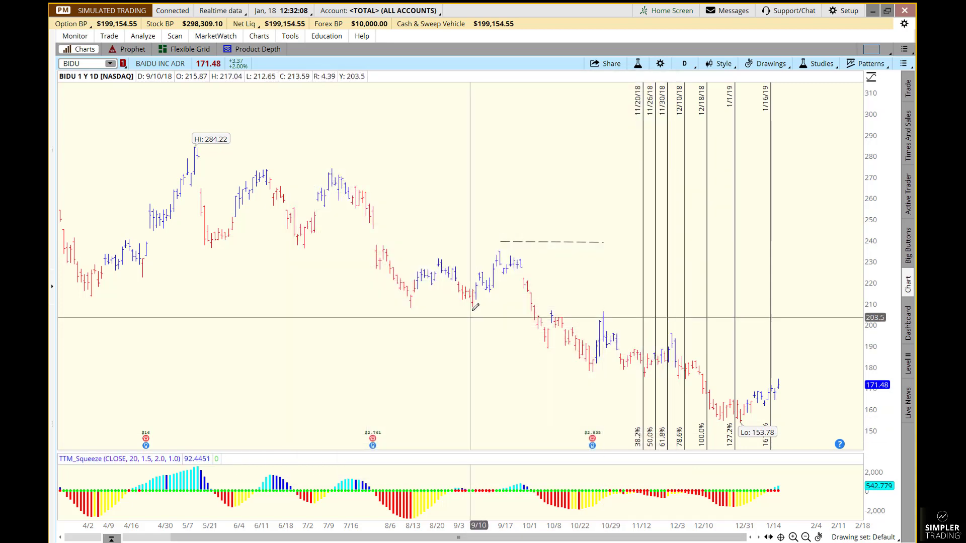
# - Clear all drawings from the BIDU chart
pyautogui.rightClick(645, 221)
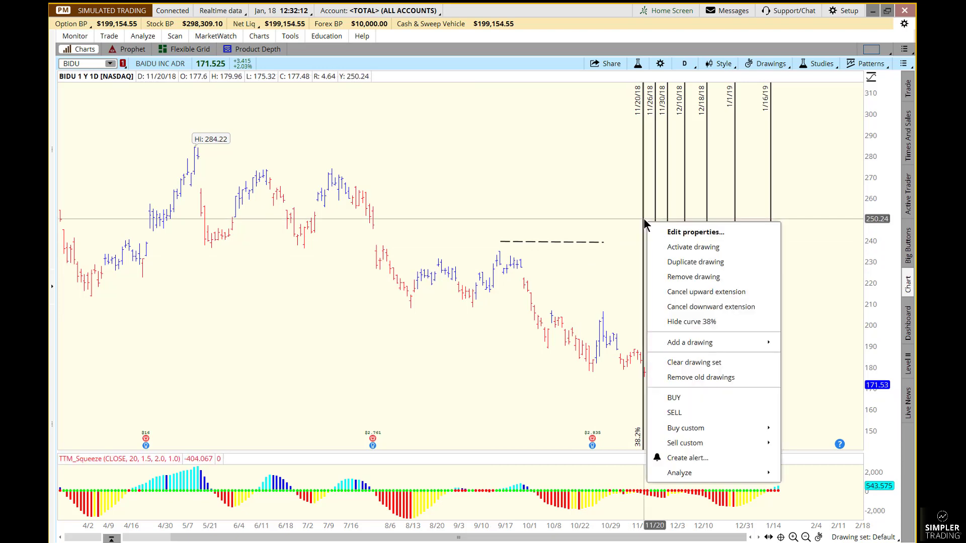
pyautogui.click(683, 364)
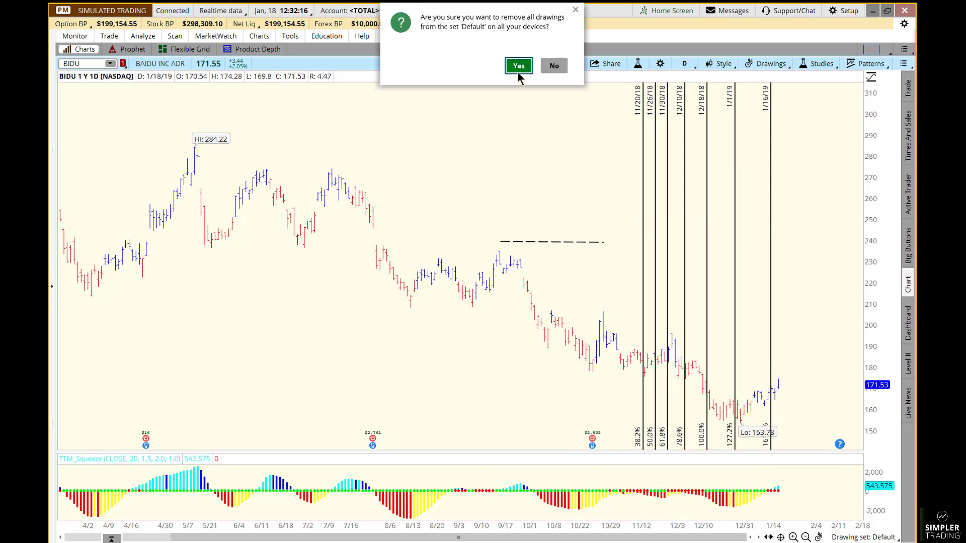
pyautogui.click(519, 26)
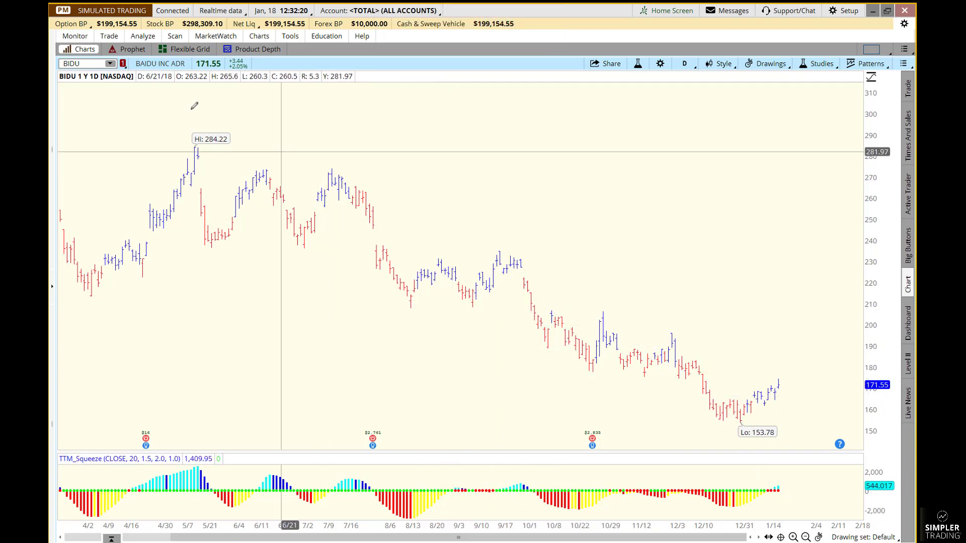
# - Load the TWLO chart and zoom the time axis to about six months
pyautogui.click(84, 63)
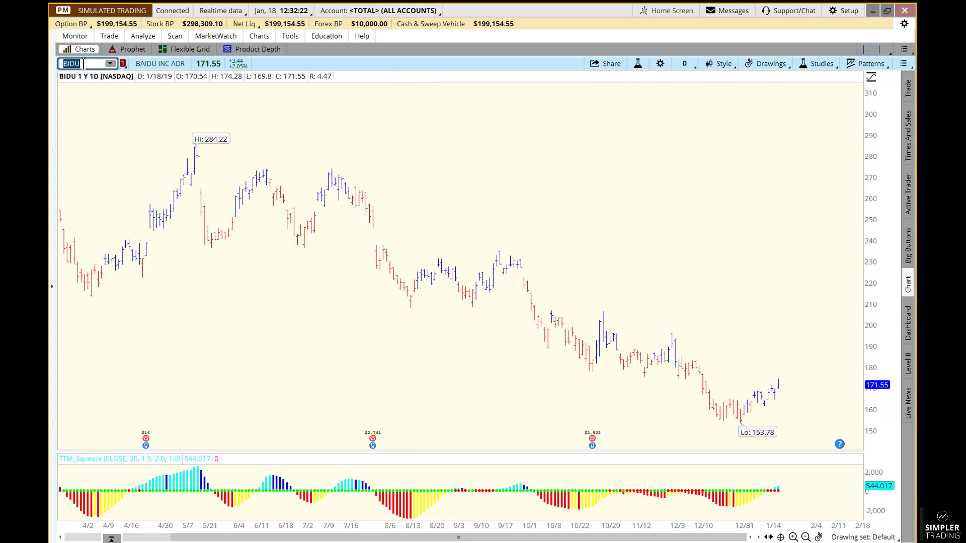
pyautogui.write('T')
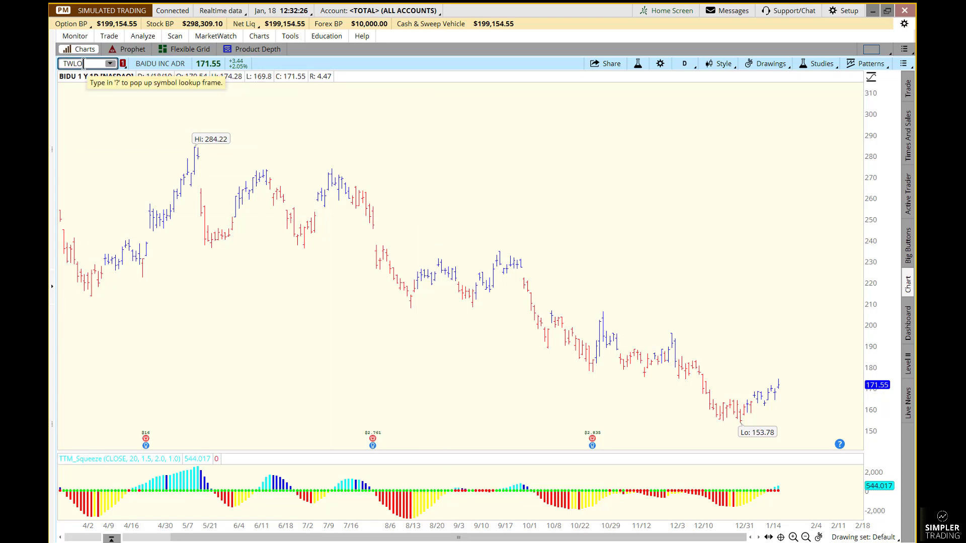
pyautogui.write('WLO')
pyautogui.press('Return')
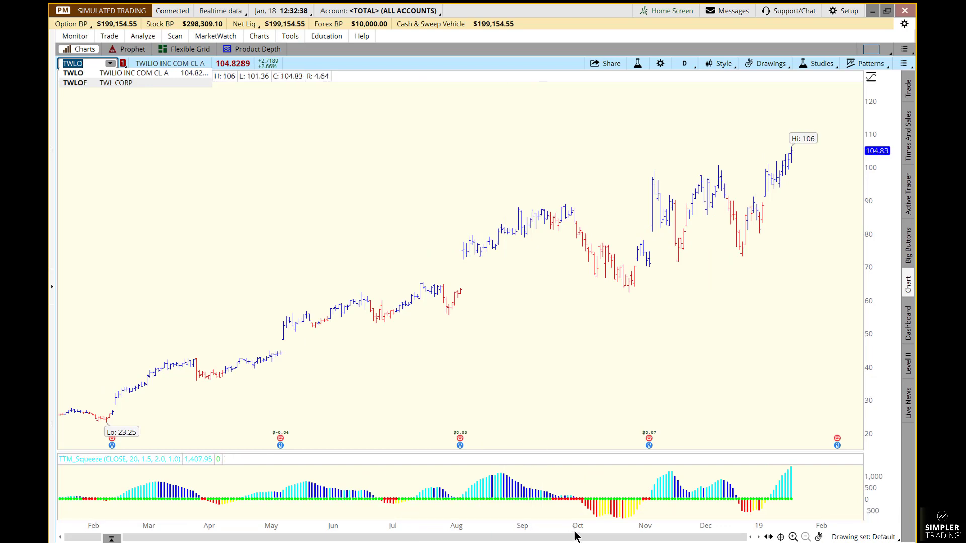
pyautogui.moveTo(575, 526); pyautogui.dragTo(375, 542)
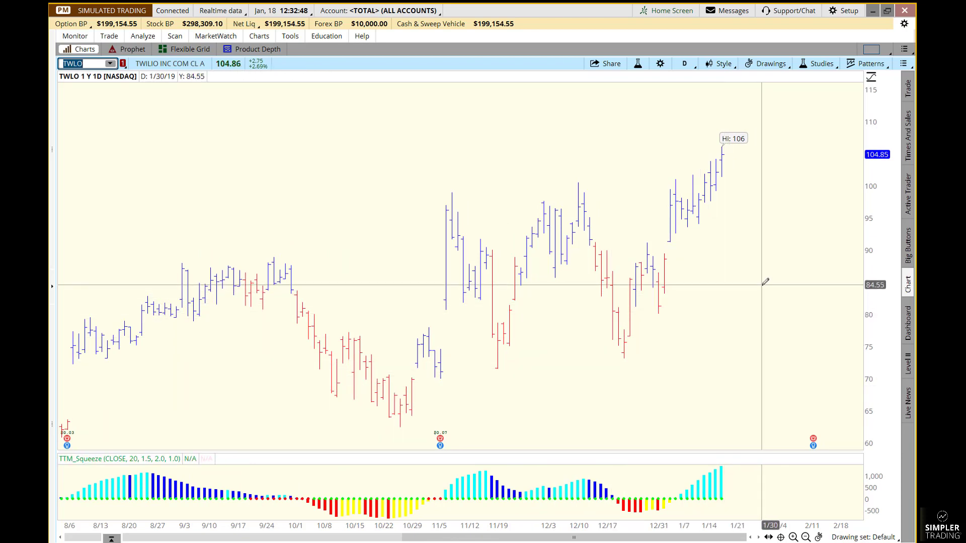
# - Draw a Fibonacci time extension through the 11/8 high, 11/20 dip and 12/11 high
pyautogui.click(762, 285)
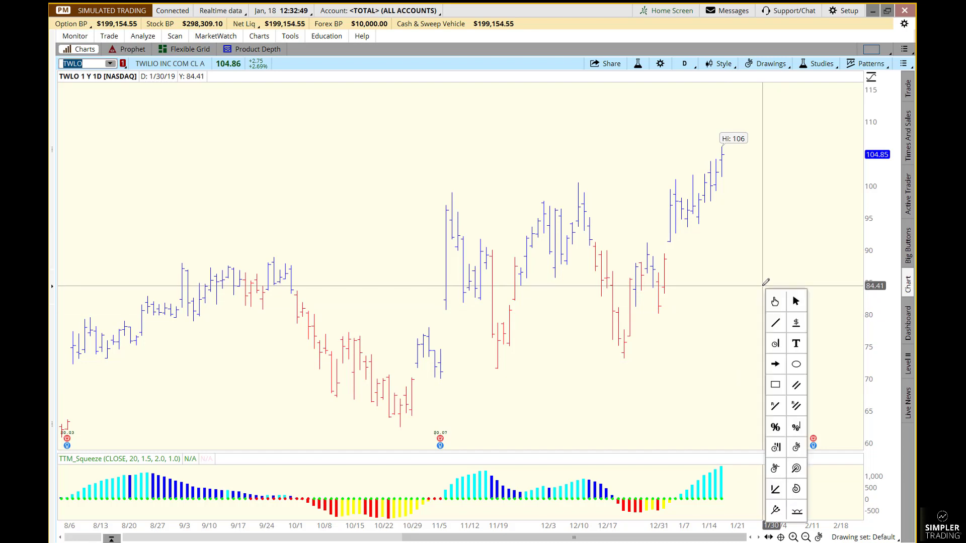
pyautogui.click(780, 470)
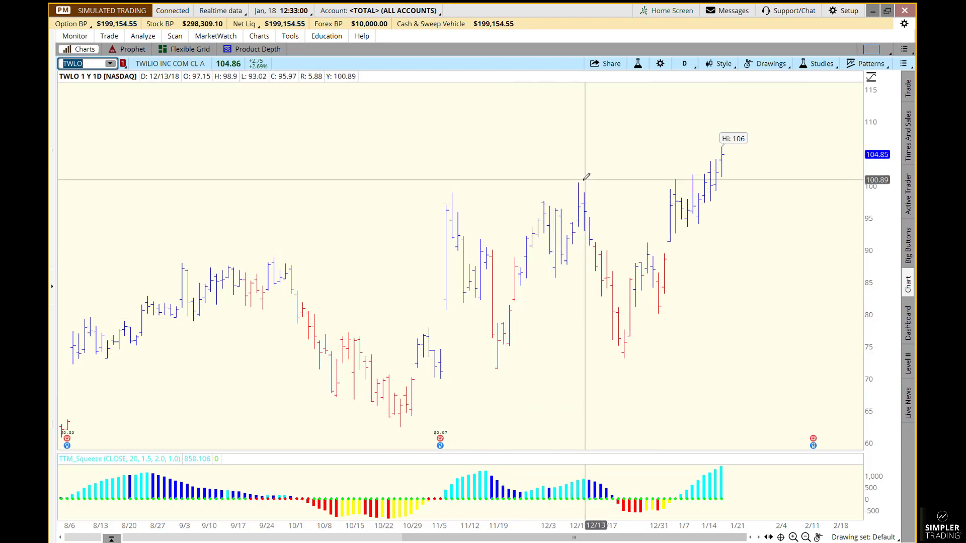
pyautogui.click(452, 192)
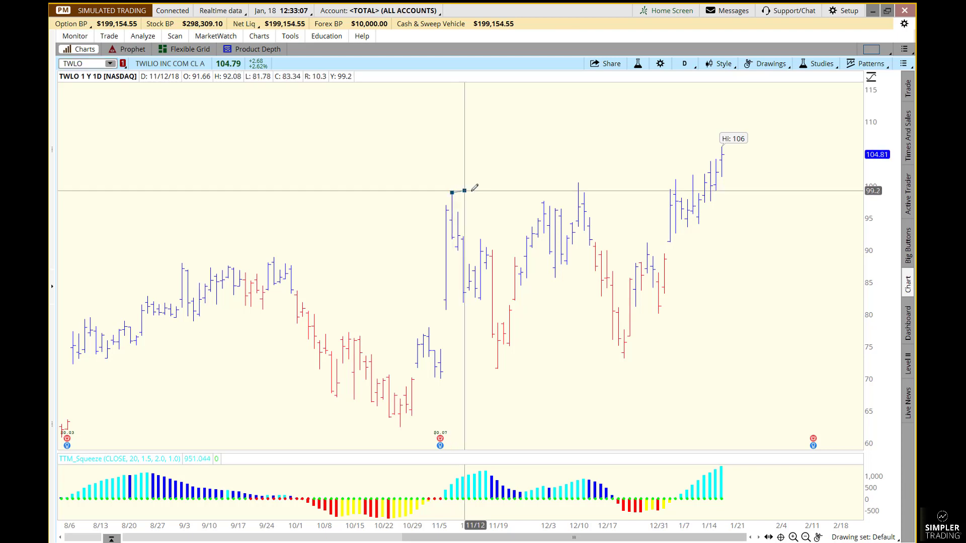
pyautogui.click(498, 201)
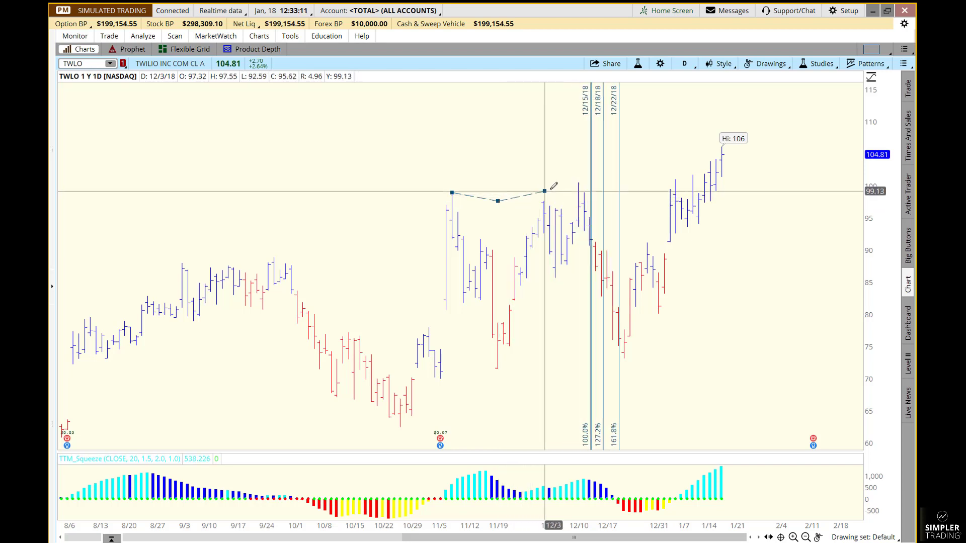
pyautogui.click(577, 182)
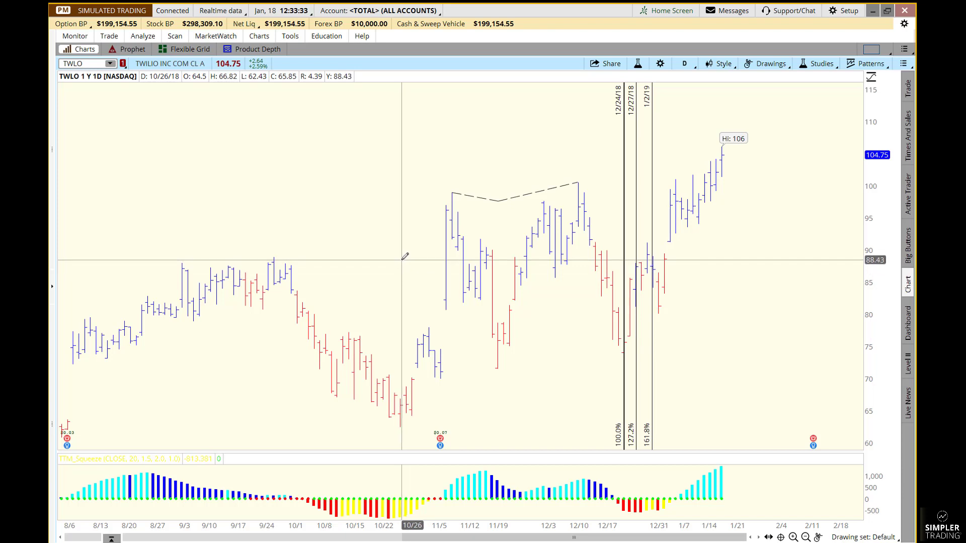
# - Save the Fibonacci Time Extensions1 settings (levels 1, 1.272, 1.618) as the default
pyautogui.rightClick(624, 224)
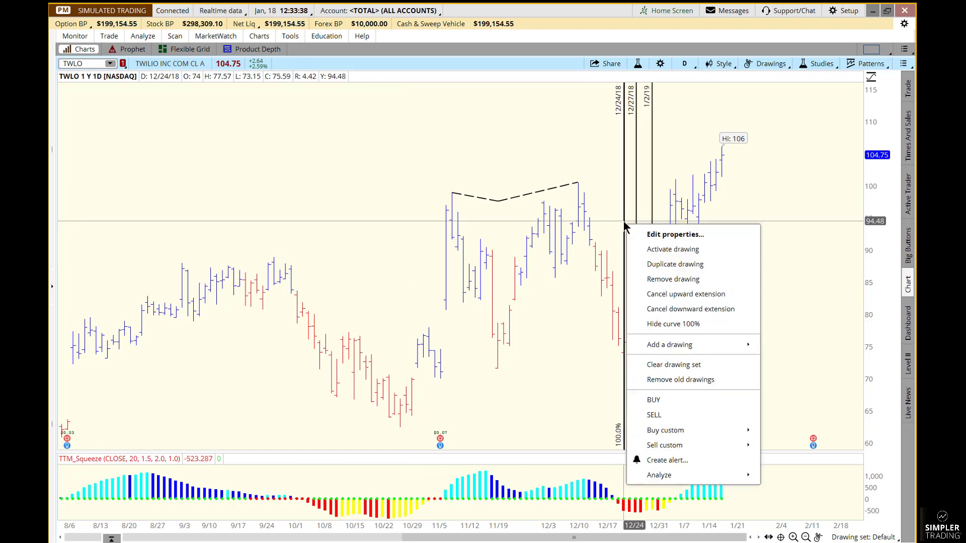
pyautogui.click(664, 234)
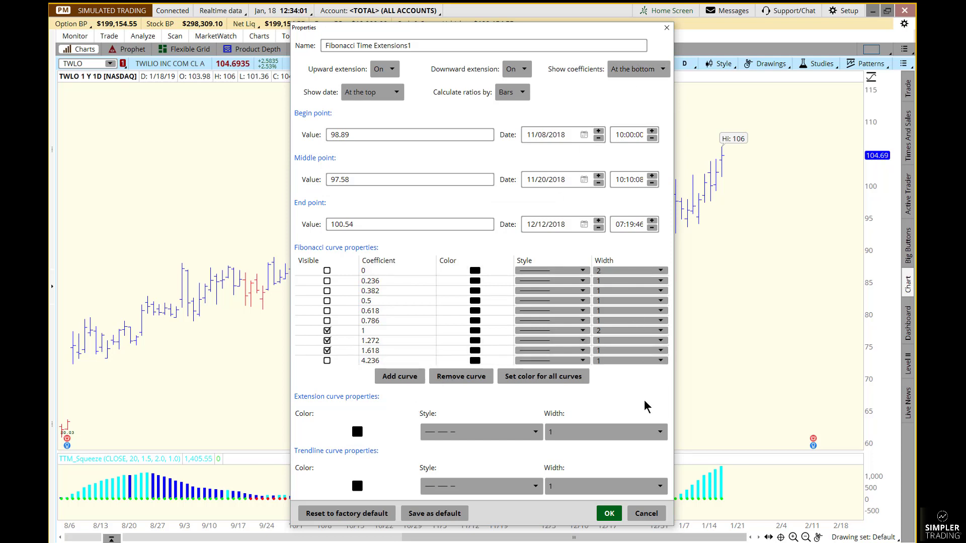
pyautogui.click(428, 517)
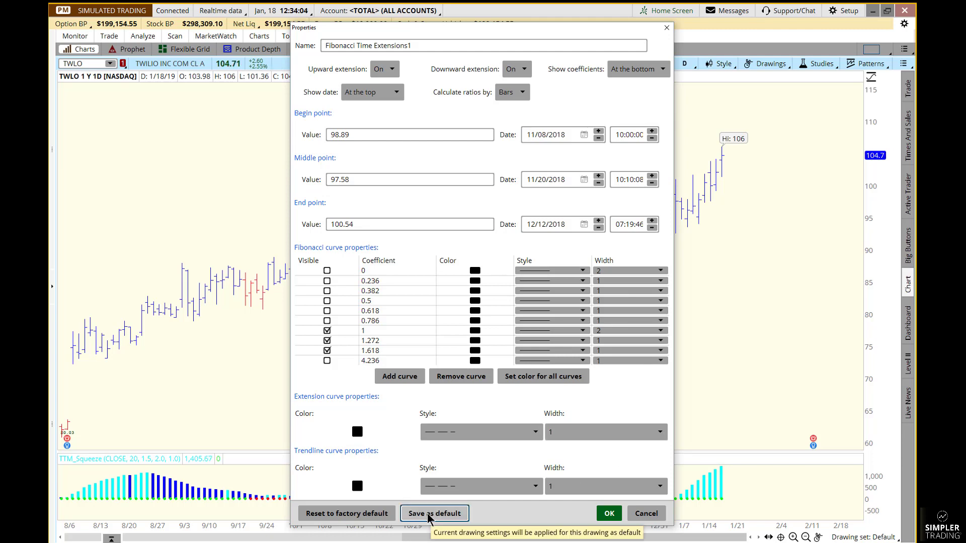
pyautogui.click(608, 513)
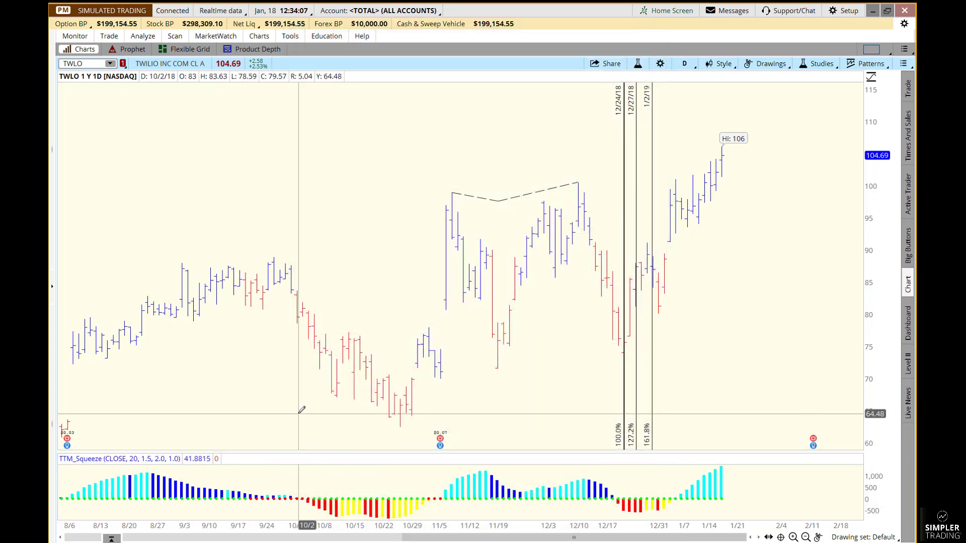
# - Clear the entire drawing set from the TWLO chart
pyautogui.rightClick(624, 320)
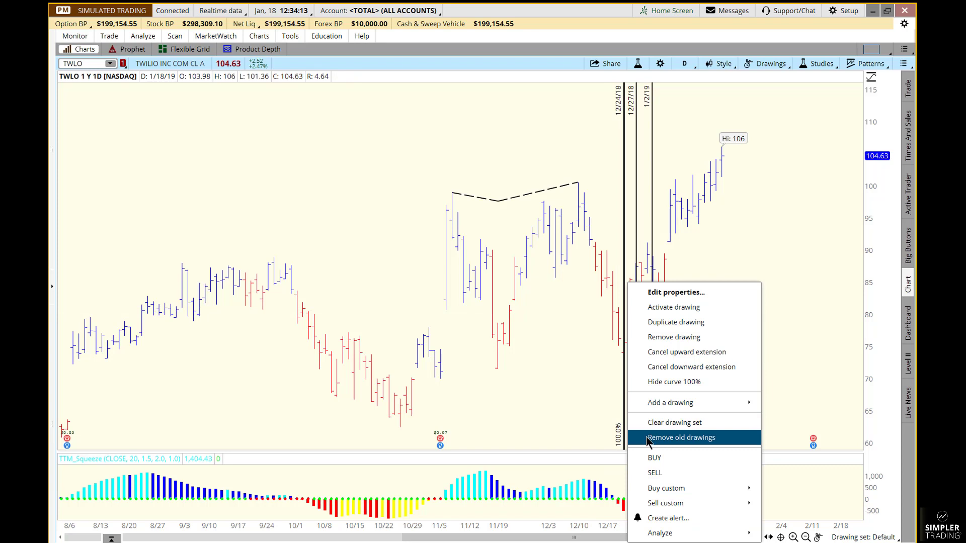
pyautogui.click(669, 423)
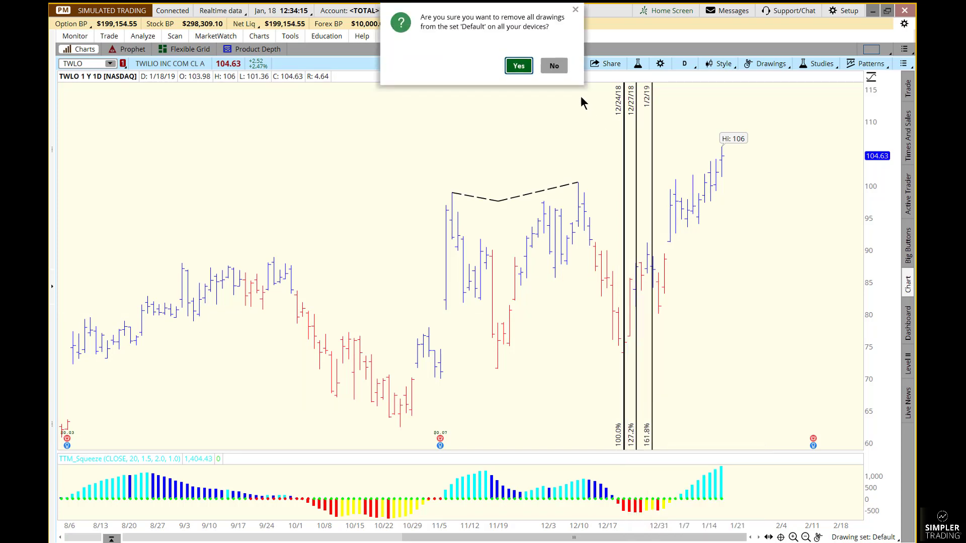
pyautogui.click(521, 67)
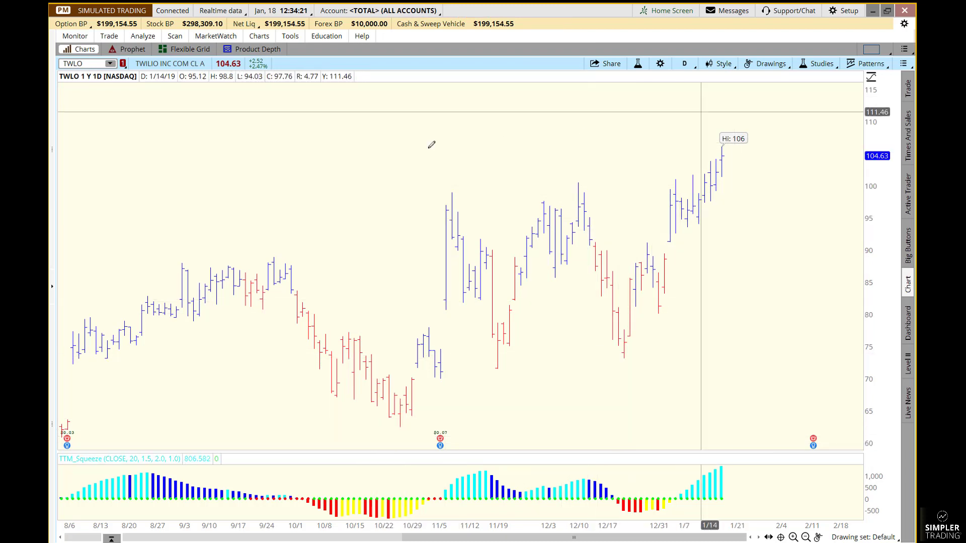
# - Draw a Fibonacci time extension from the 10/26 low through the 12/11 high to 12/24
pyautogui.click(400, 428)
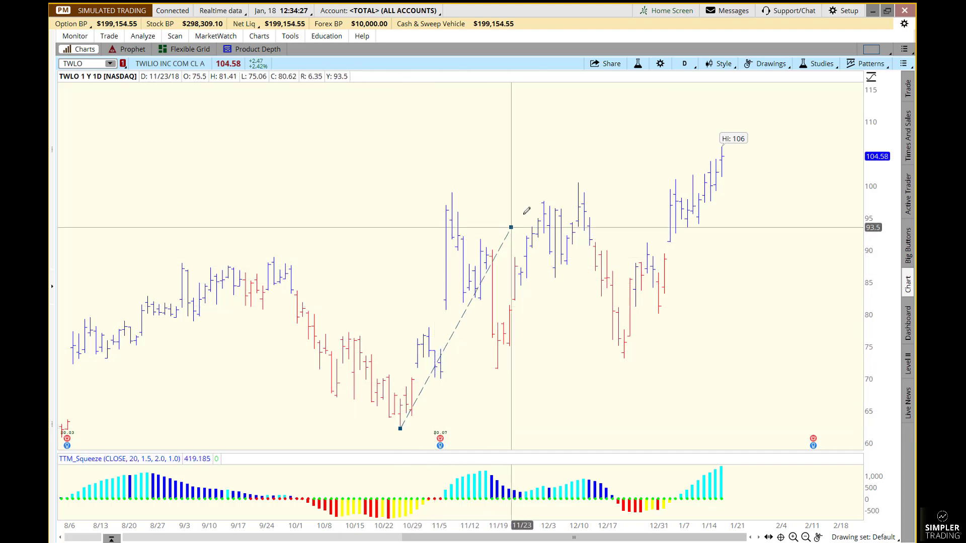
pyautogui.click(582, 176)
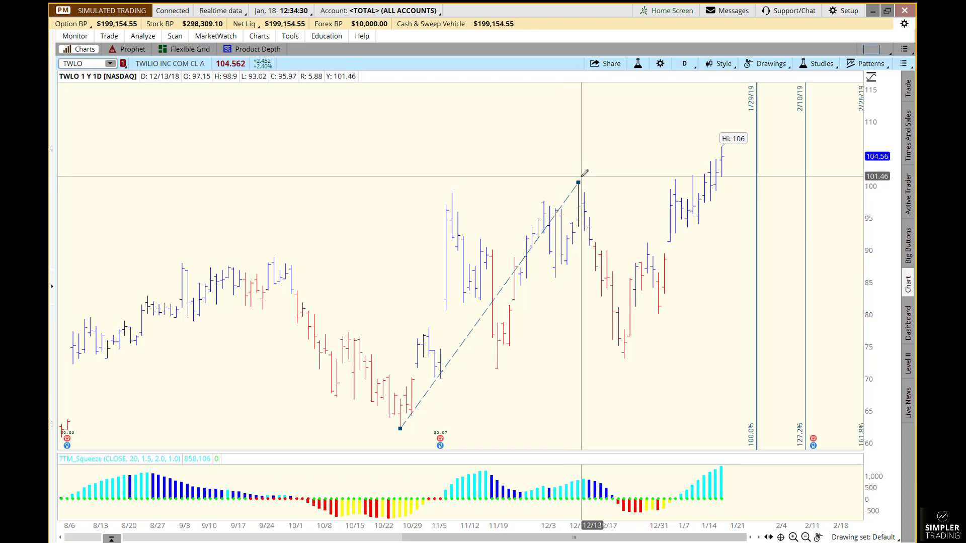
pyautogui.click(625, 180)
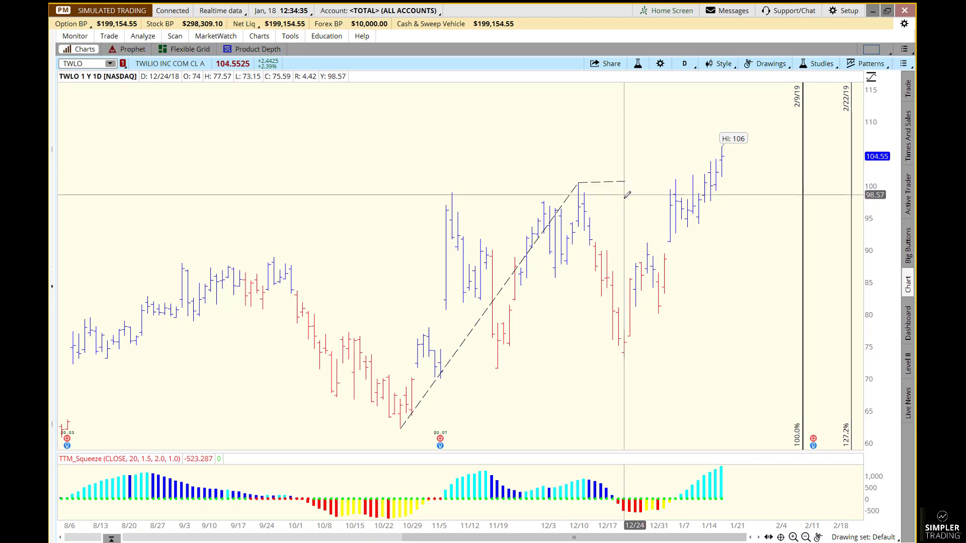